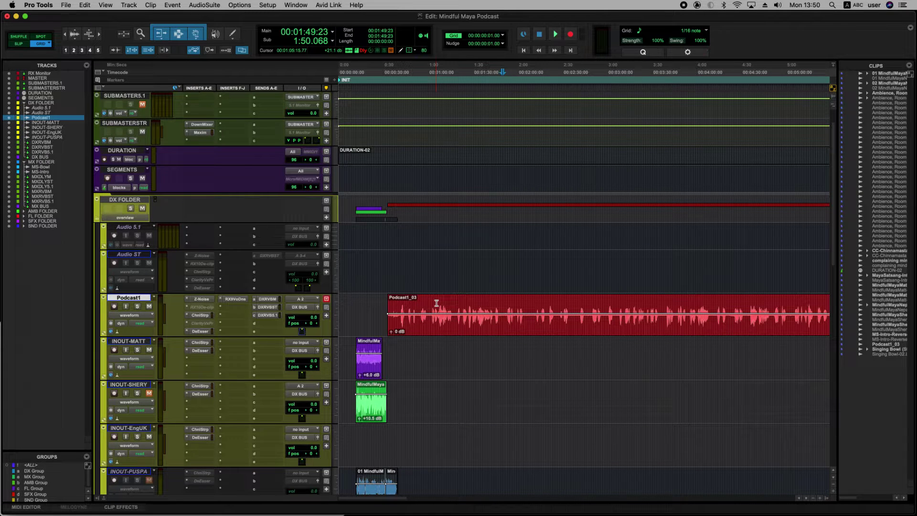
Step: Zoom in near 1:49 and select the silent gap from 1:48 to 1:52 on Podcast1
key(super+bracketright)
key(super+bracketright)
key(super+bracketright)
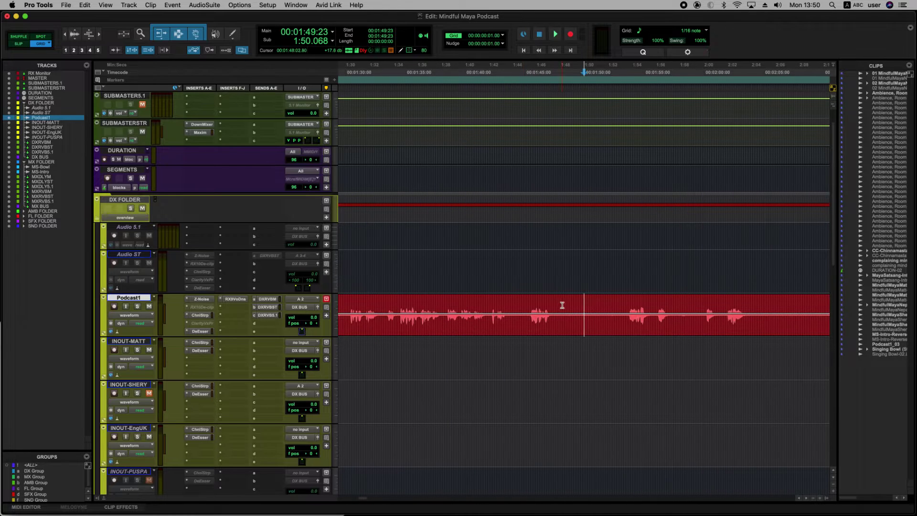
drag(562, 305, 614, 306)
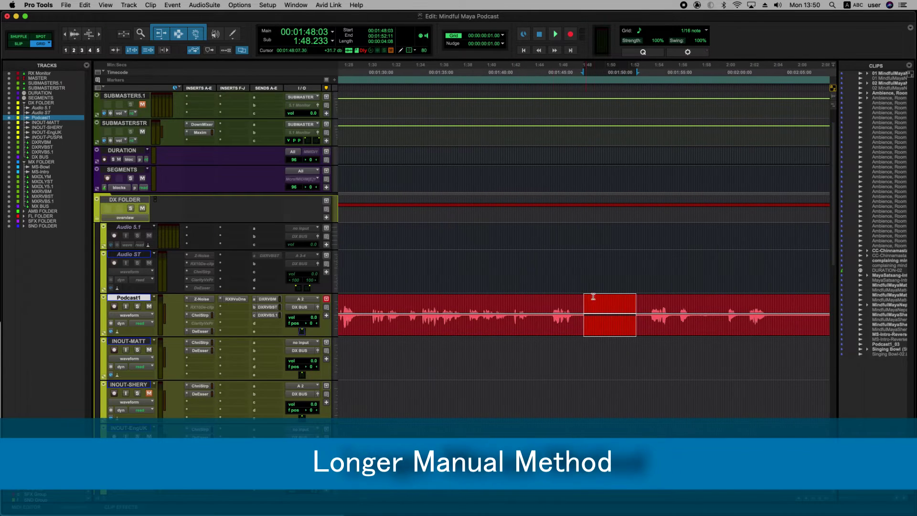
Step: Reselect the 1:48–1:52 gap and delete it in Shuffle mode so the following speech closes up
click(600, 301)
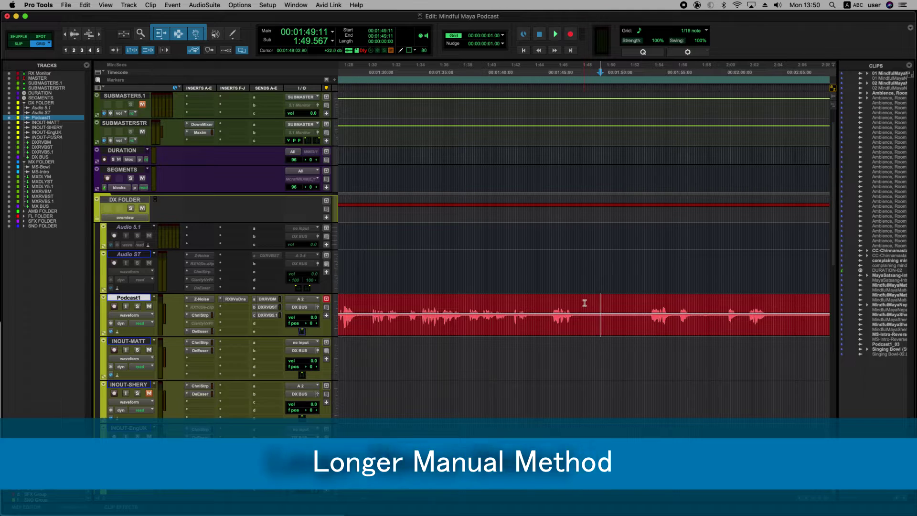
drag(584, 303, 638, 309)
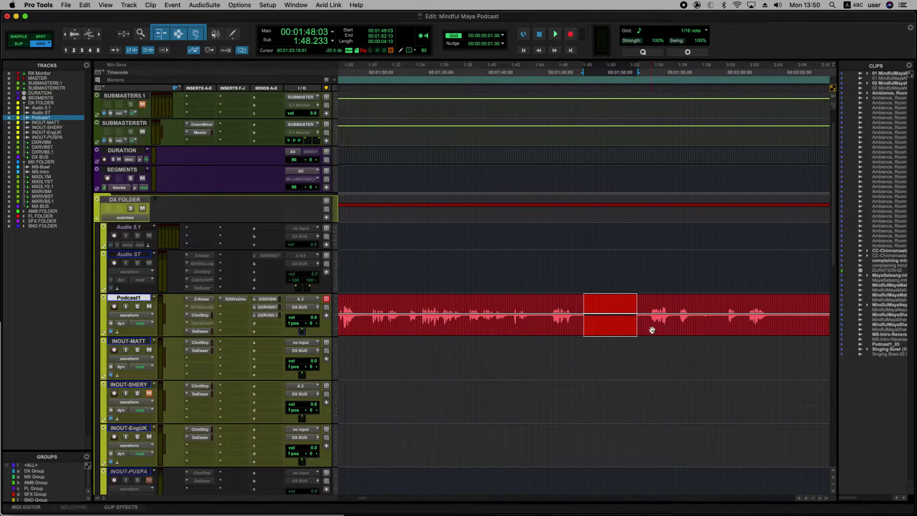
click(23, 38)
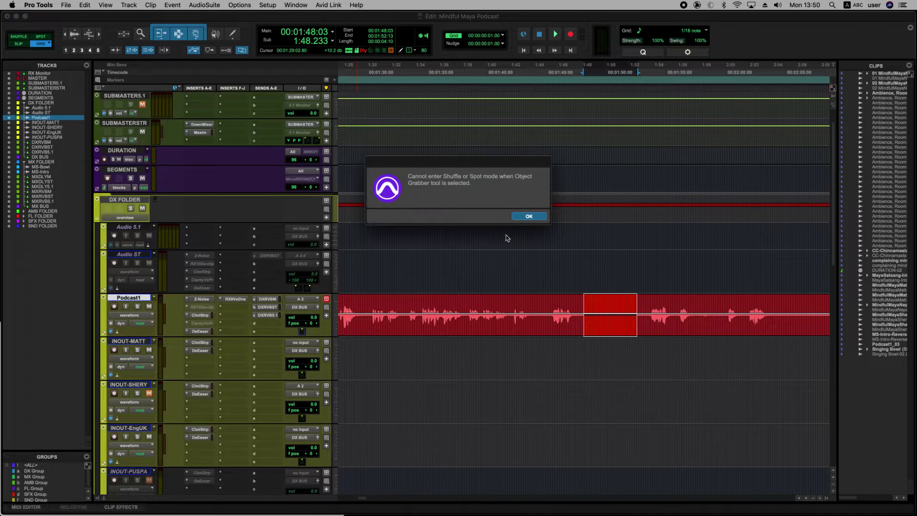
click(537, 216)
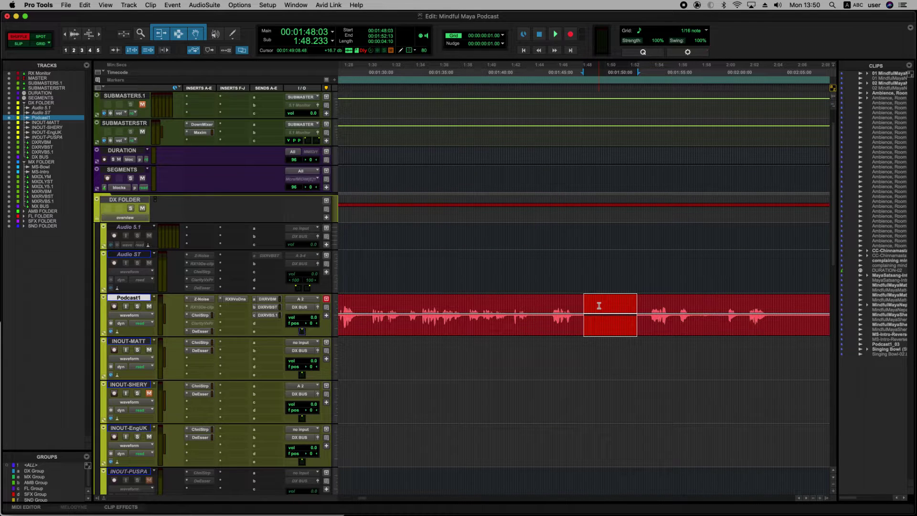
key(Delete)
Step: Add a crossfade across the new clip join on Podcast1
drag(598, 302, 576, 306)
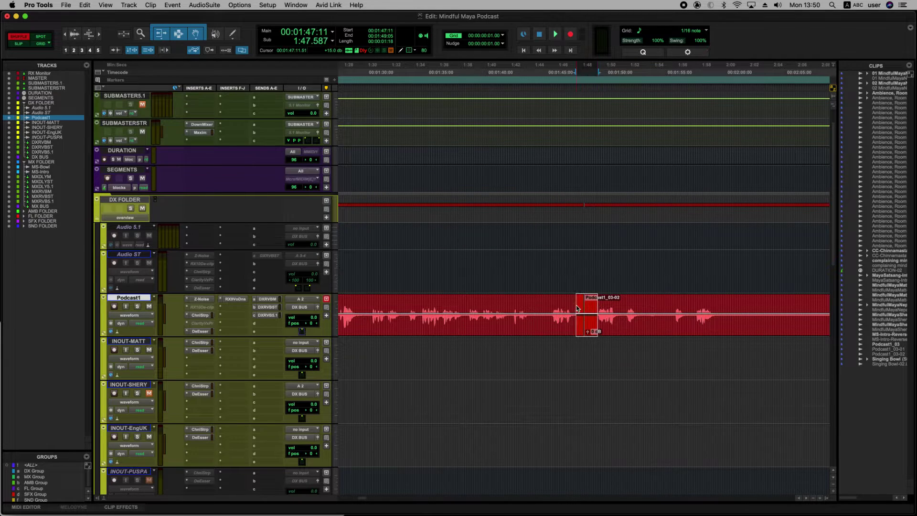
key(ctrl+super+f)
scroll(564, 307, right, 5)
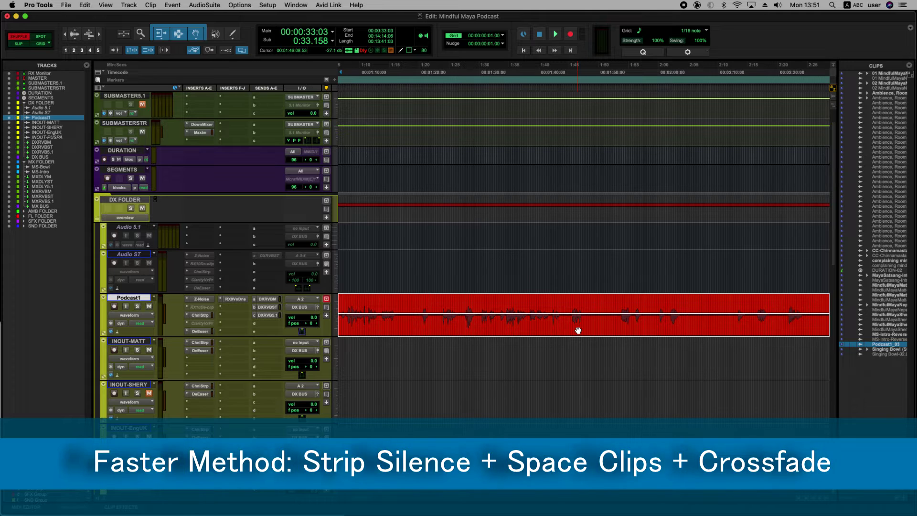
Step: Zoom out, return to Grid mode, select the Podcast1_03 clip and open Strip Silence
key(r)
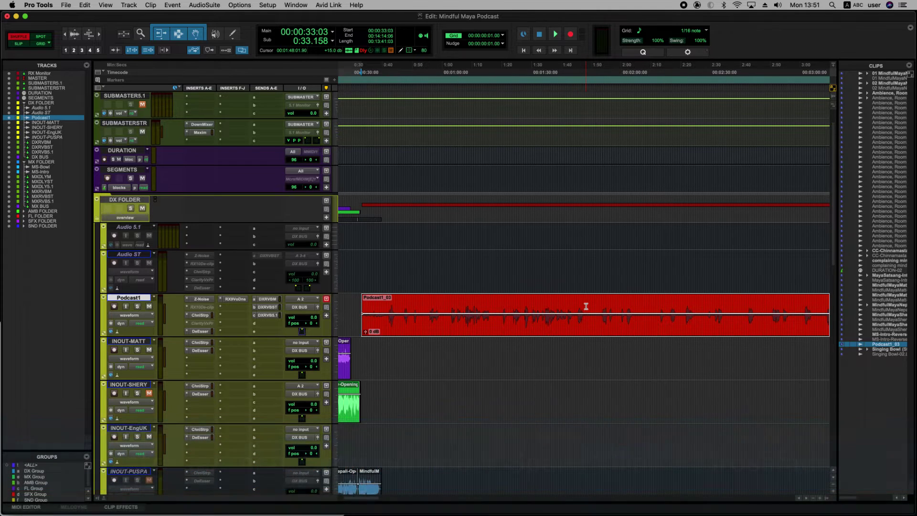
click(353, 322)
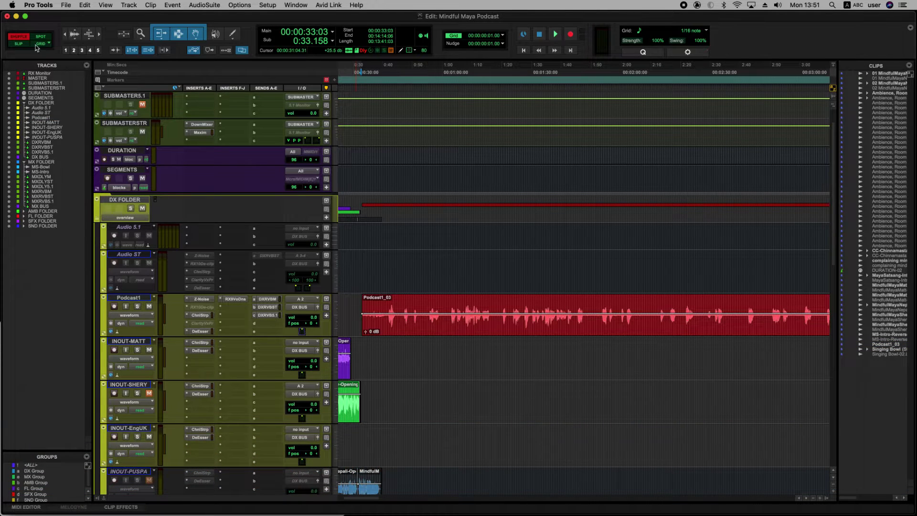
click(36, 46)
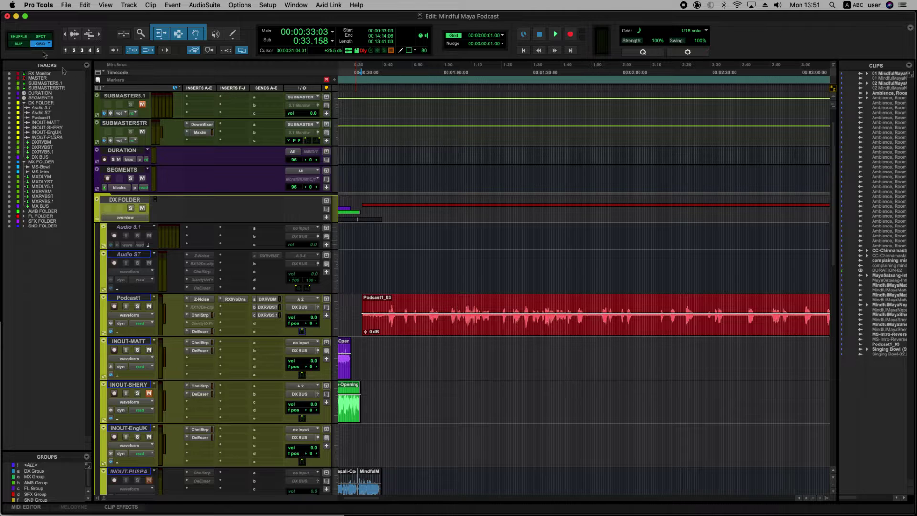
click(518, 327)
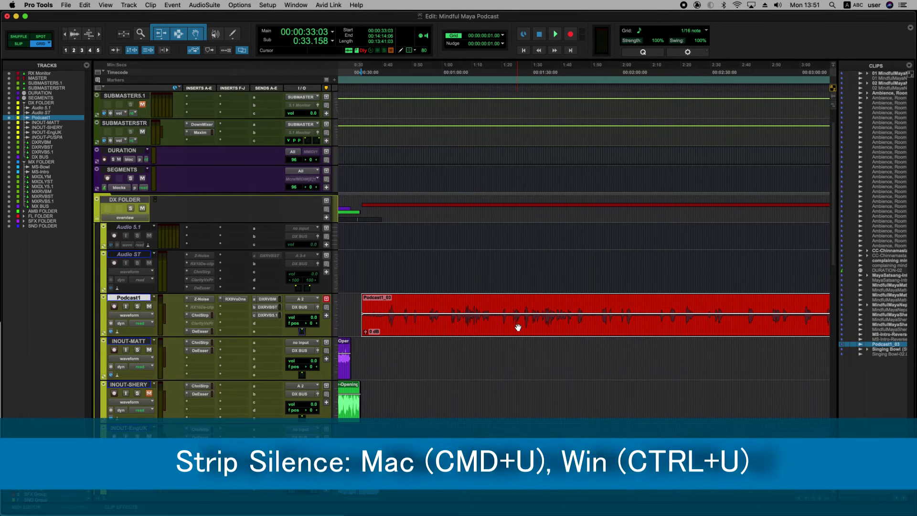
key(super+u)
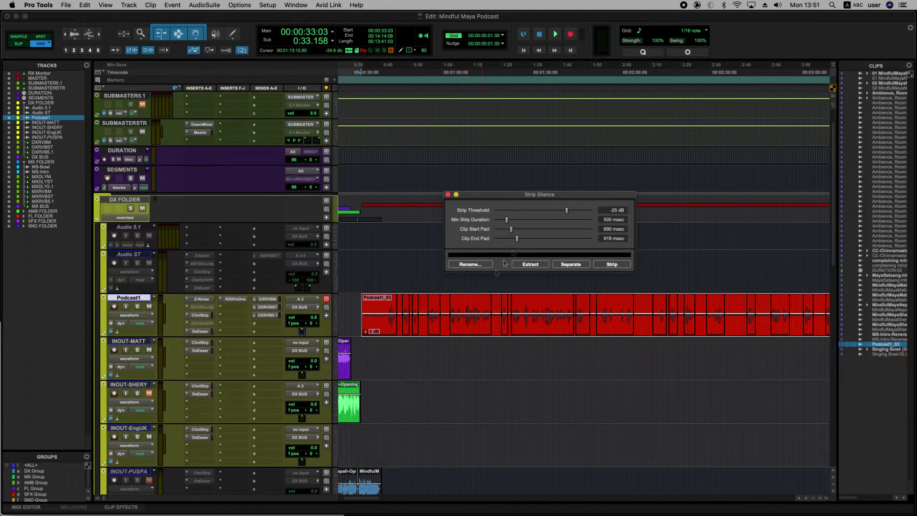
Step: Set the Strip Silence threshold to -23 dB and start pad to 743 msec, checking the preview across Podcast1
drag(527, 199, 515, 196)
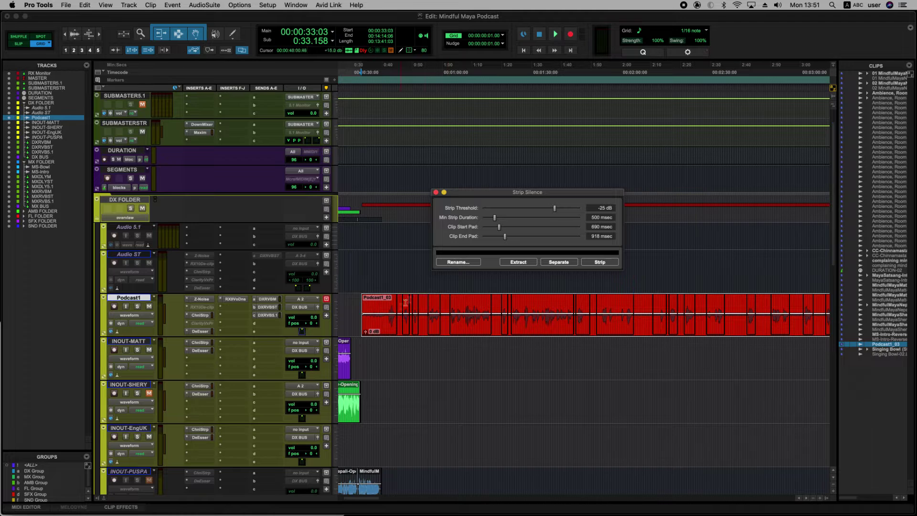
key(super+bracketright)
key(super+bracketright)
key(super+bracketright)
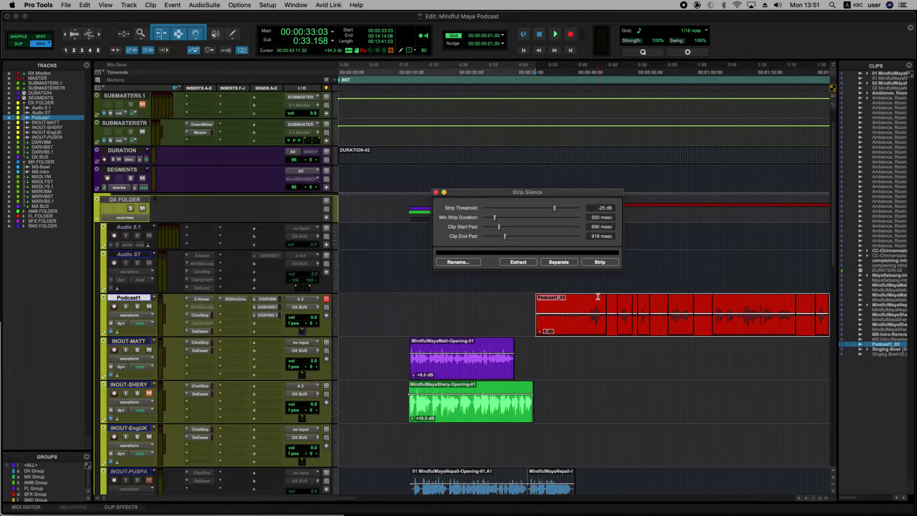
key(super+bracketleft)
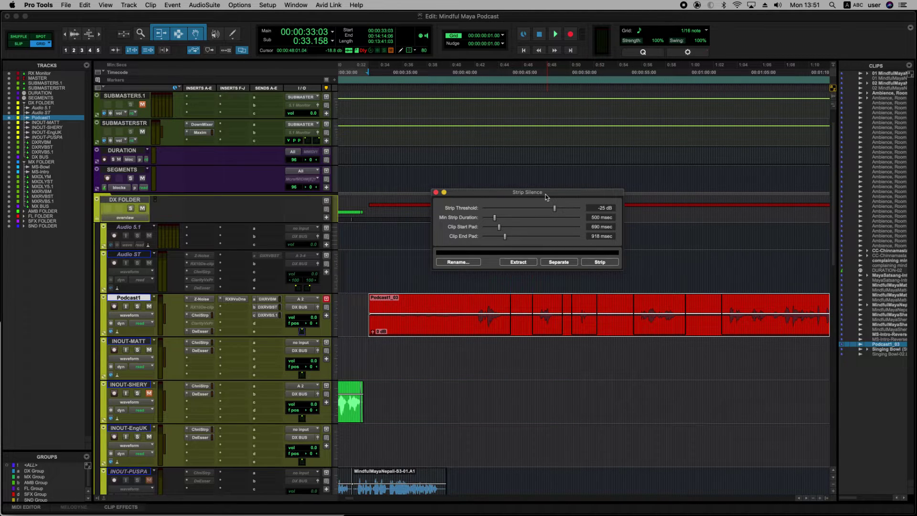
drag(556, 197, 554, 198)
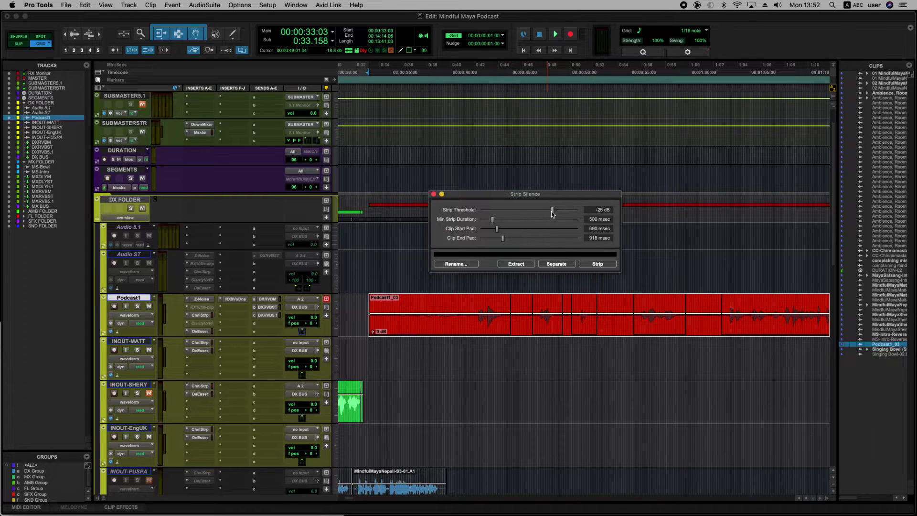
drag(552, 213, 557, 214)
scroll(586, 303, right, 5)
scroll(586, 302, right, 7)
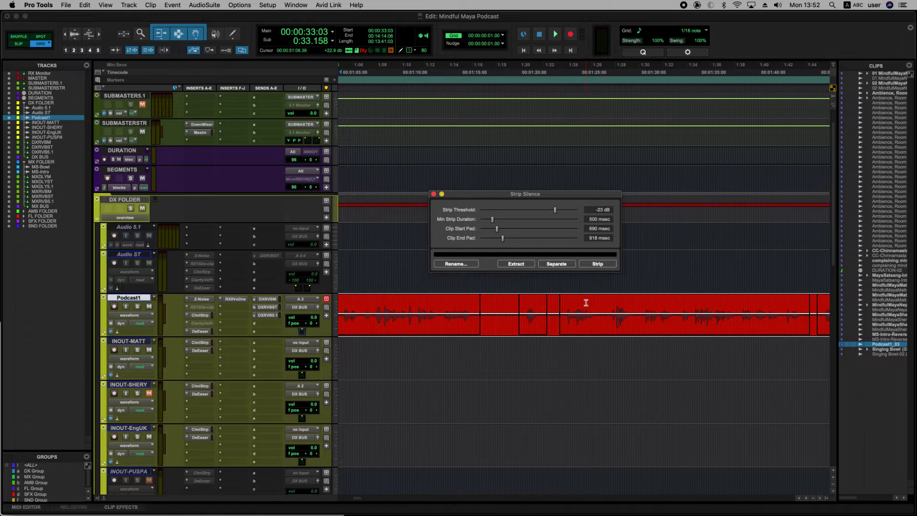
scroll(586, 302, right, 20)
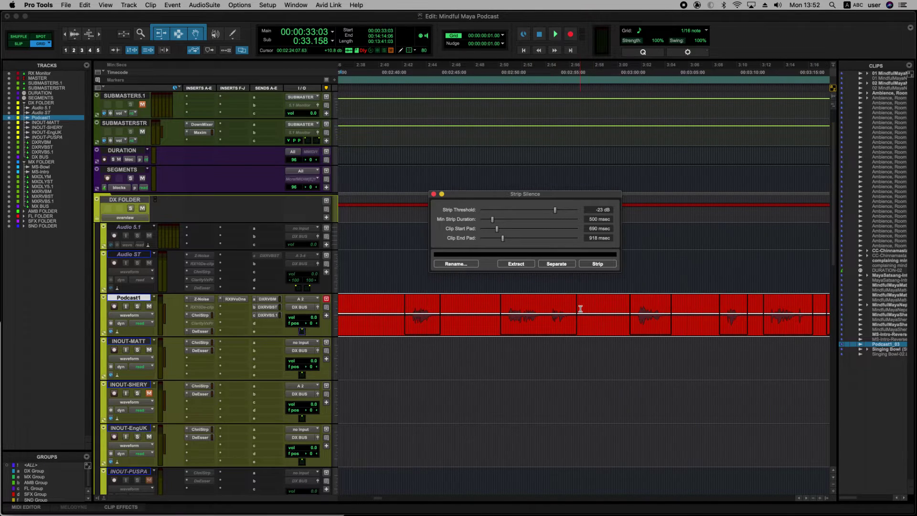
scroll(580, 309, left, 13)
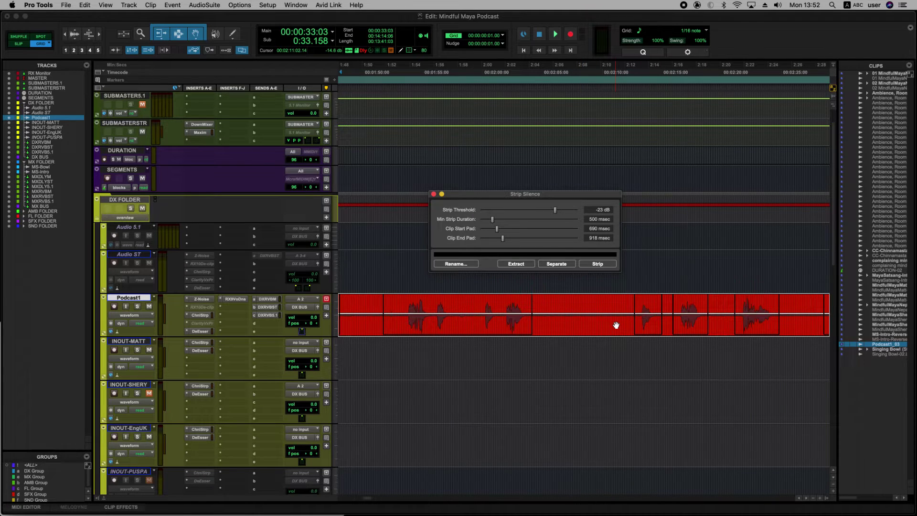
scroll(617, 325, left, 2)
drag(497, 228, 500, 232)
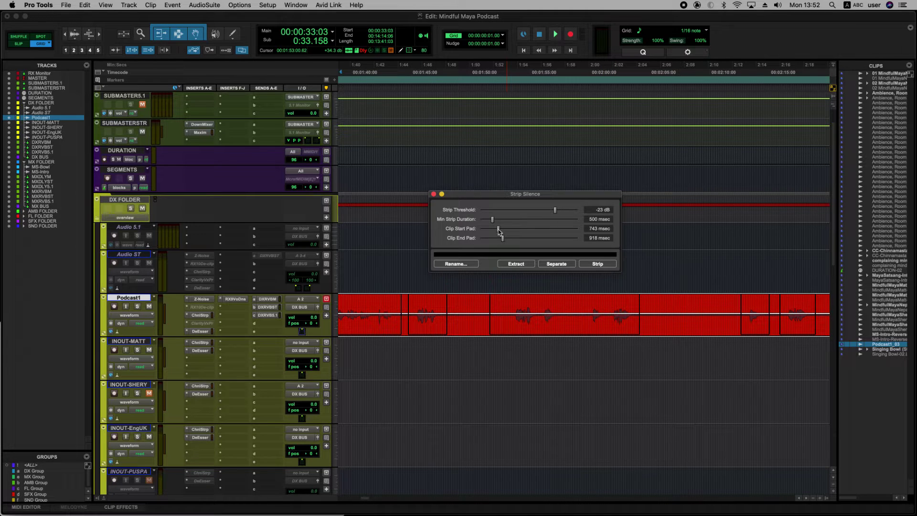
Step: Set pads to 424 msec start and 634 msec end, then strip Podcast1_03's silences into separate clips
drag(498, 232, 489, 230)
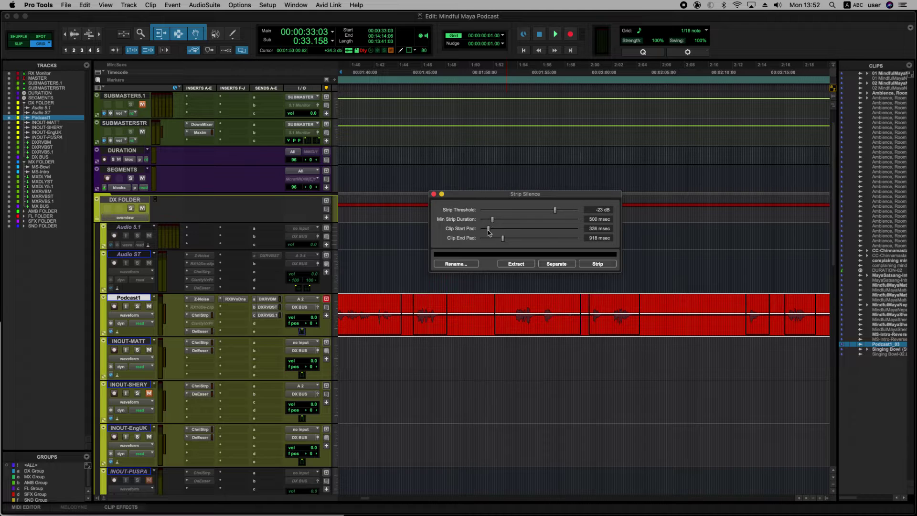
mouse_move(489, 230)
mouse_down()
mouse_move(505, 240)
mouse_move(496, 240)
mouse_up()
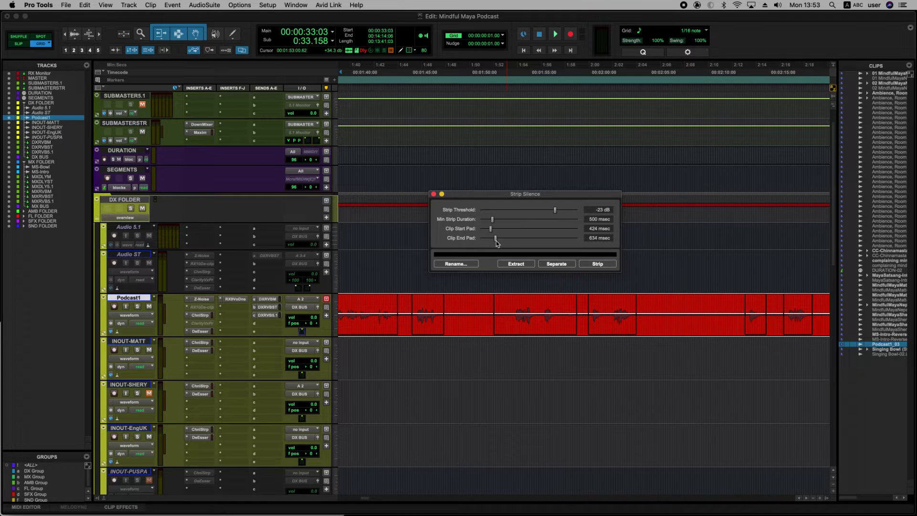
scroll(602, 328, right, 15)
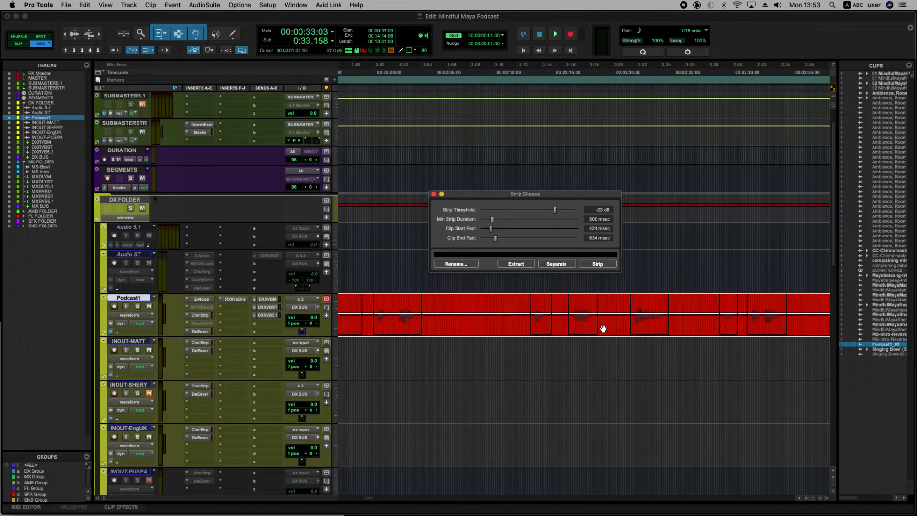
scroll(603, 329, left, 5)
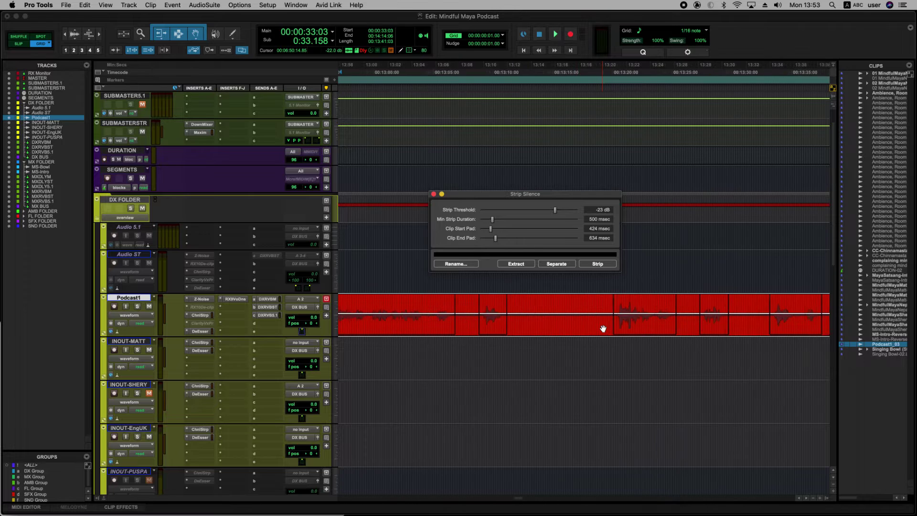
scroll(603, 328, down, 5)
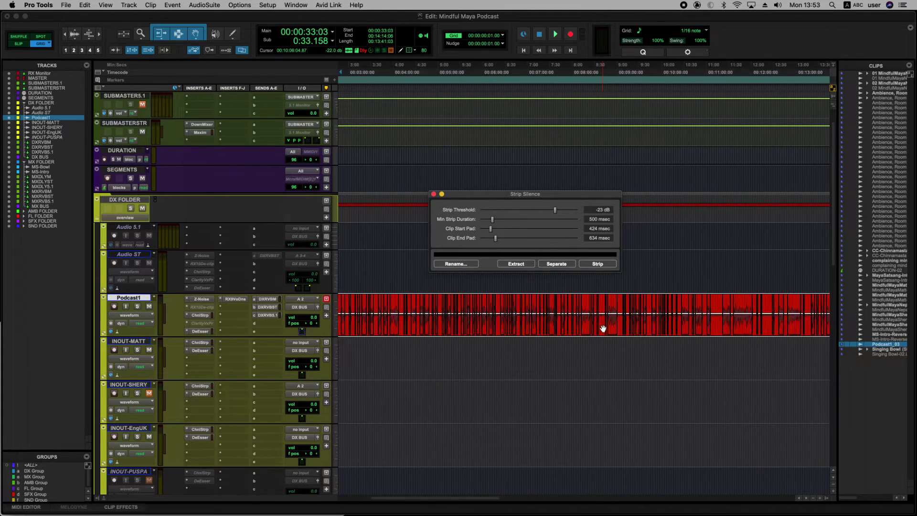
scroll(602, 329, left, 8)
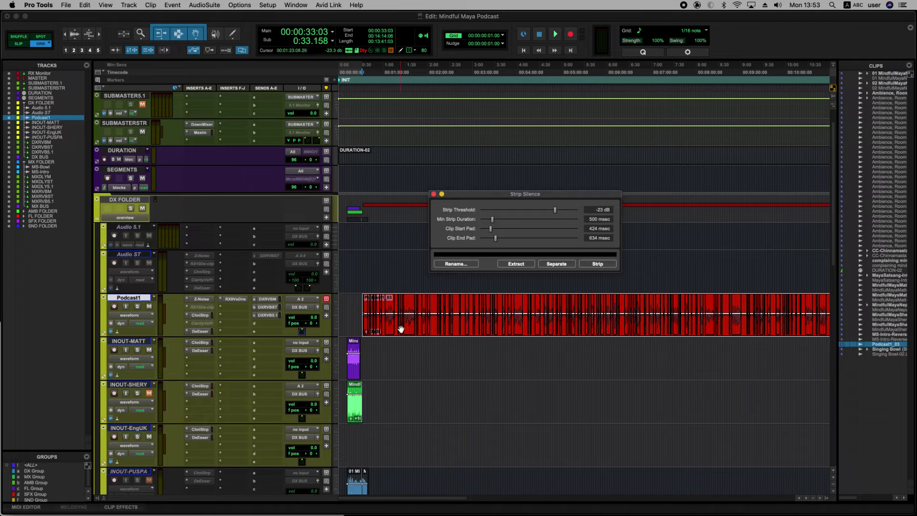
scroll(401, 329, up, 3)
click(598, 264)
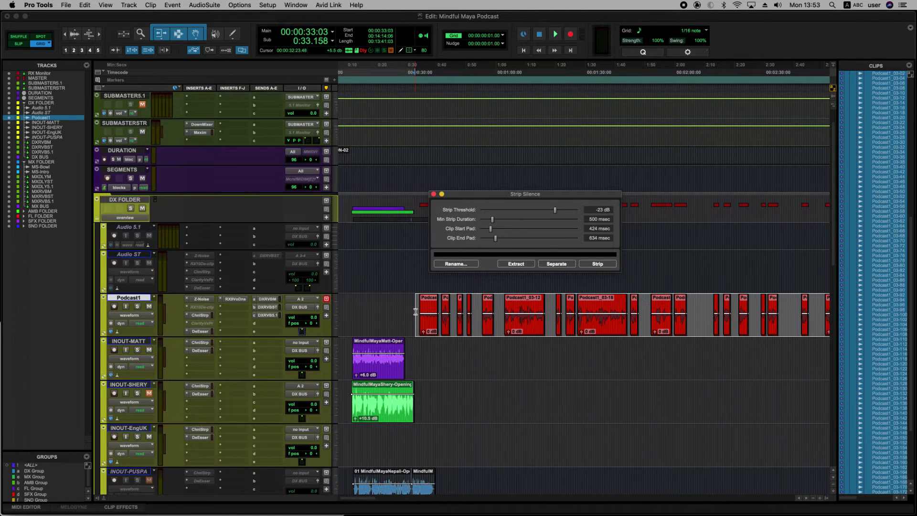
click(434, 195)
scroll(483, 322, up, 5)
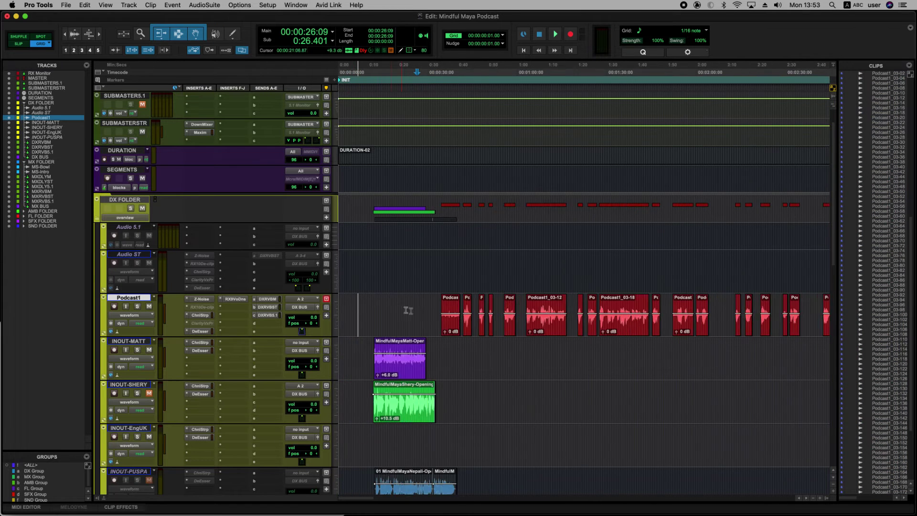
scroll(484, 323, right, 9)
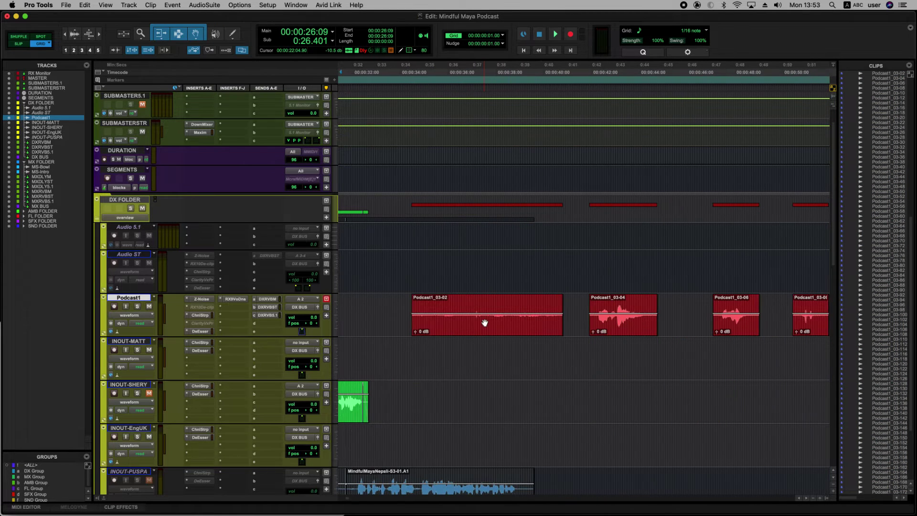
click(19, 37)
click(601, 331)
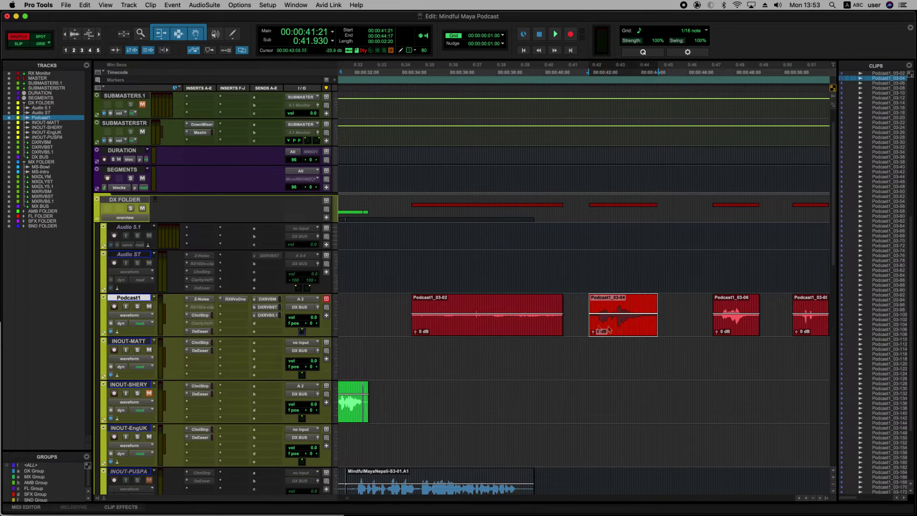
drag(600, 331, 574, 331)
drag(737, 331, 656, 331)
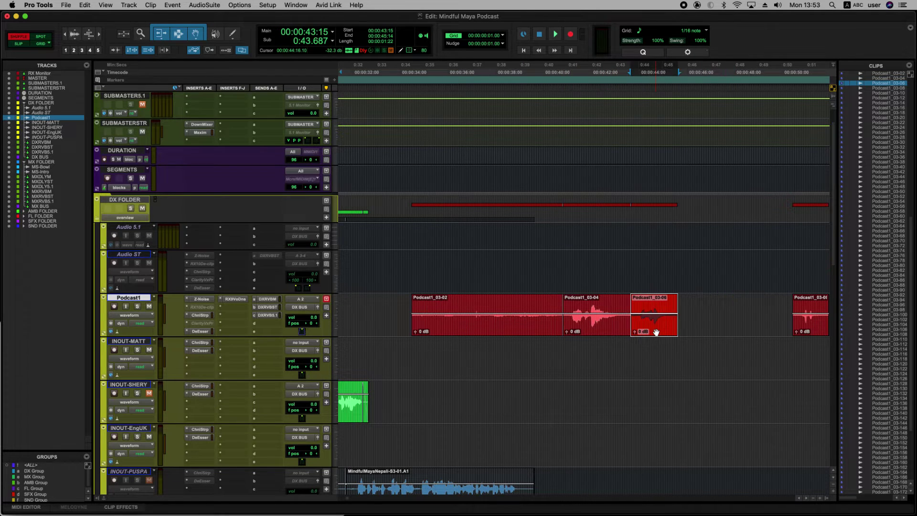
key(super+z)
key(super+z)
click(41, 44)
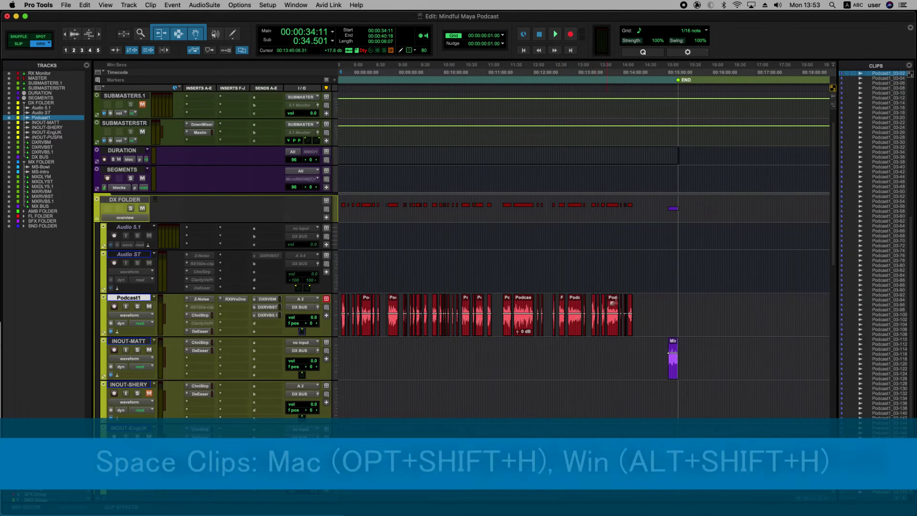
key(super+a)
key(alt+shift+h)
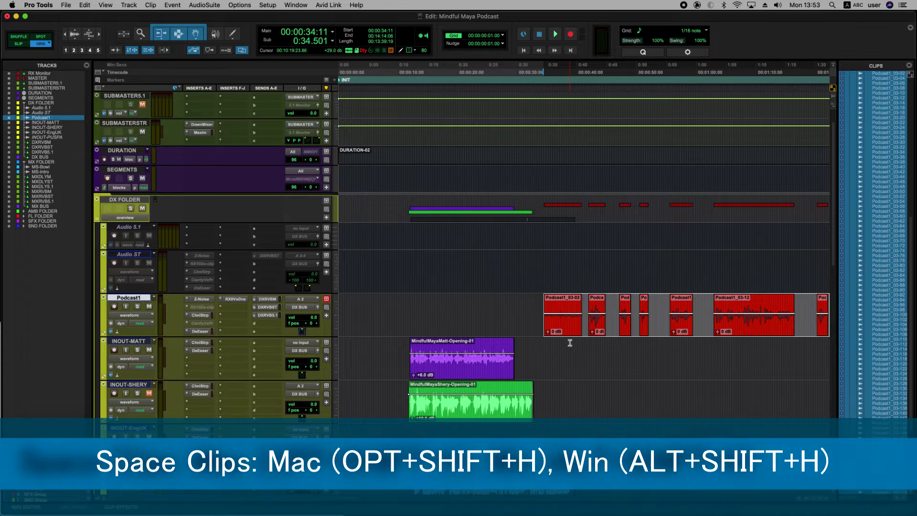
Step: Apply Space Clips with an initial gap value, then undo the resulting wide spacing
key(alt+shift+h)
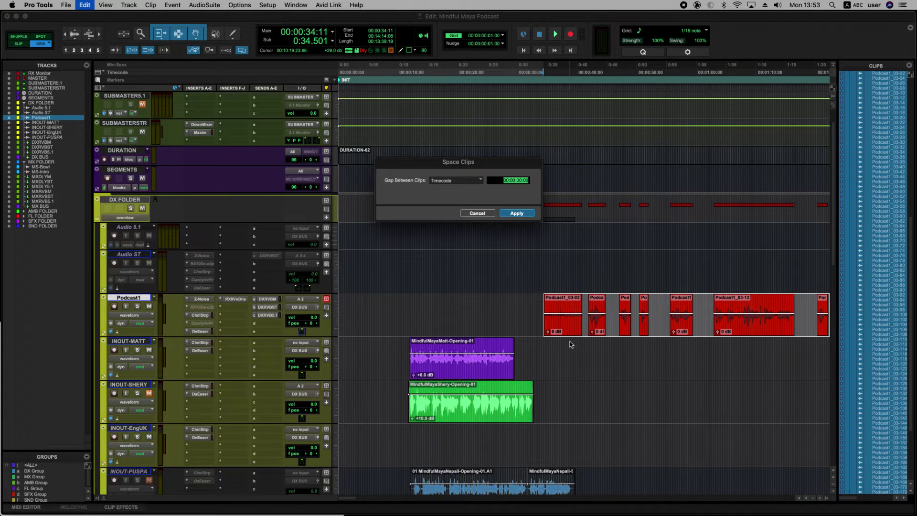
drag(480, 163, 485, 174)
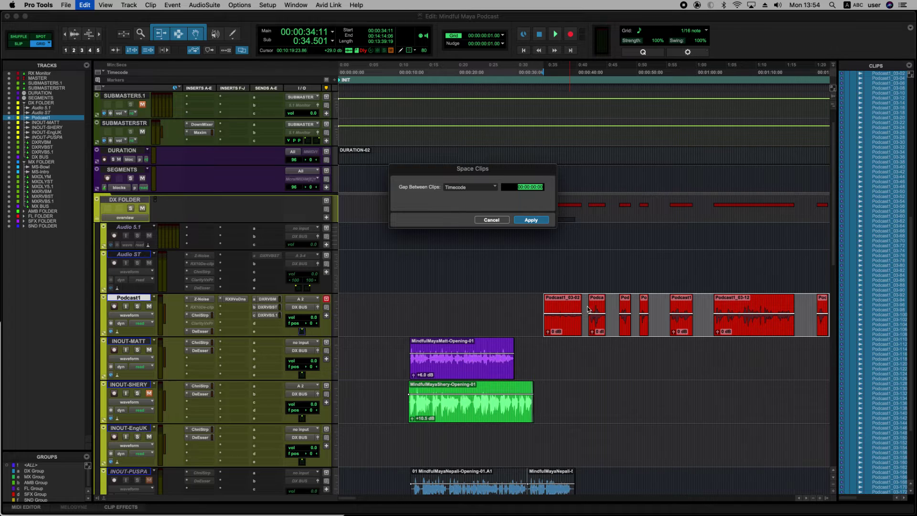
click(527, 188)
click(533, 188)
click(530, 221)
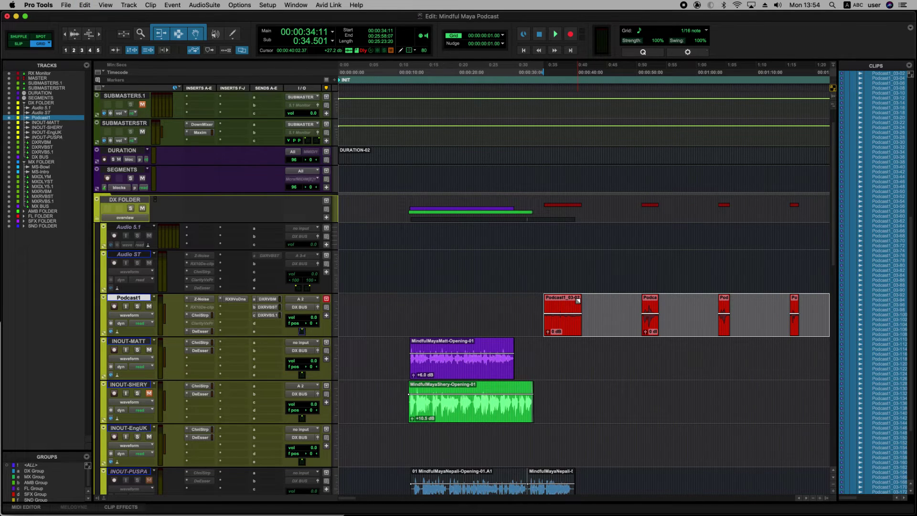
key(super+z)
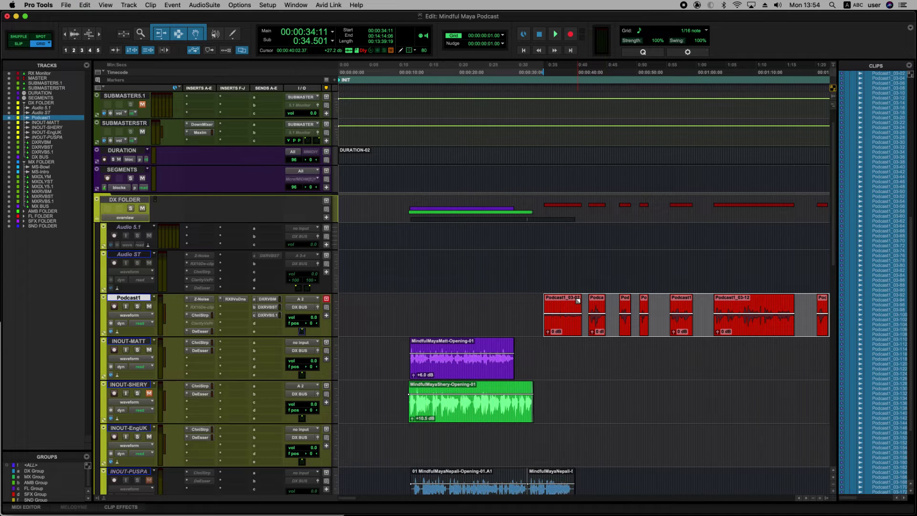
Step: Reapply Space Clips with a 00:00:00:00 gap so the Podcast1 clips butt together
key(super+alt+ctrl+g)
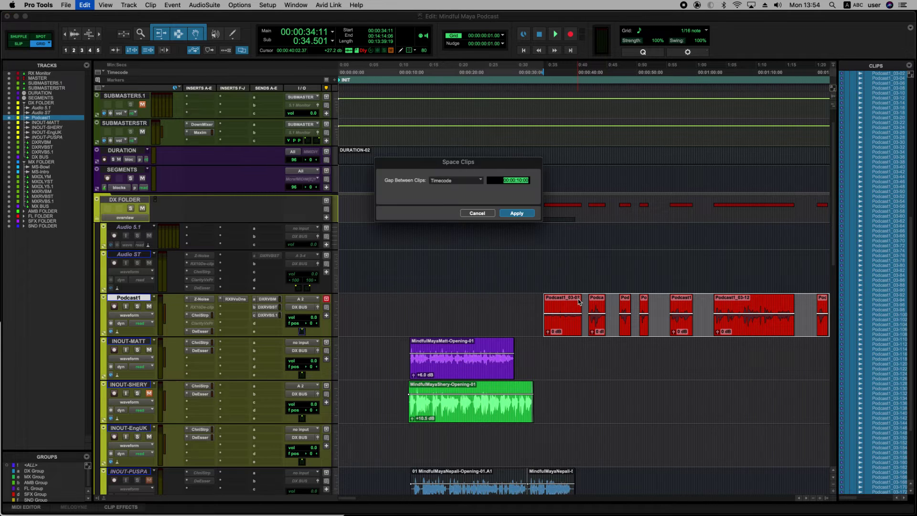
click(519, 181)
click(517, 213)
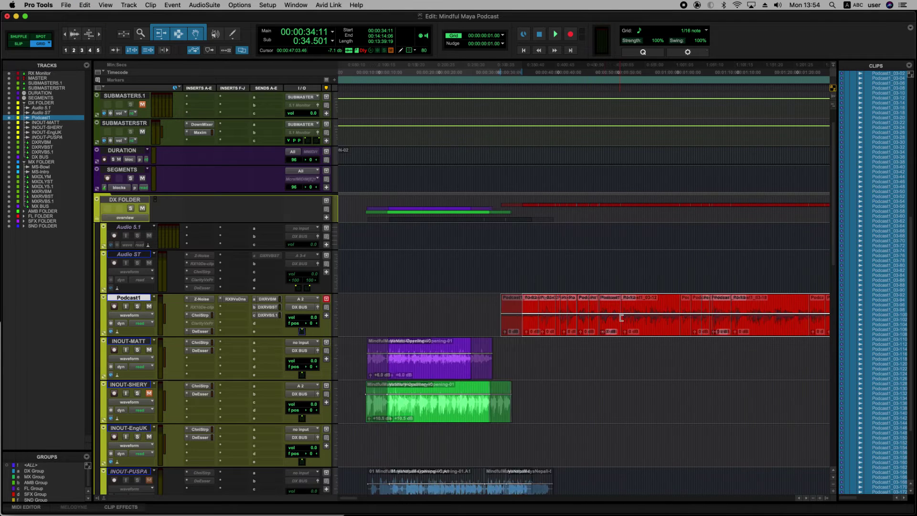
Step: Scroll and zoom in near 0:34 to inspect the joins of clips Podcast1_03-04 through 03-10
scroll(621, 318, right, 10)
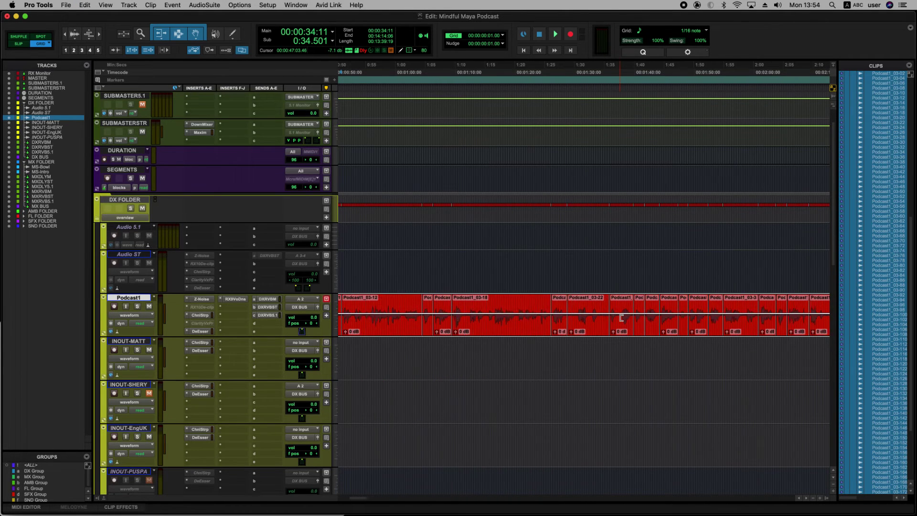
scroll(621, 318, left, 5)
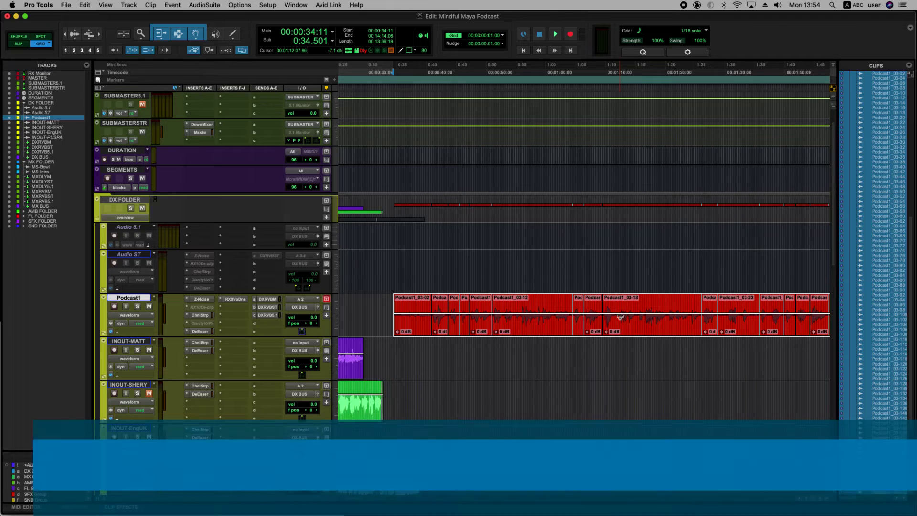
key(super+bracketright)
key(super+bracketright)
key(super+bracketright)
scroll(620, 317, right, 5)
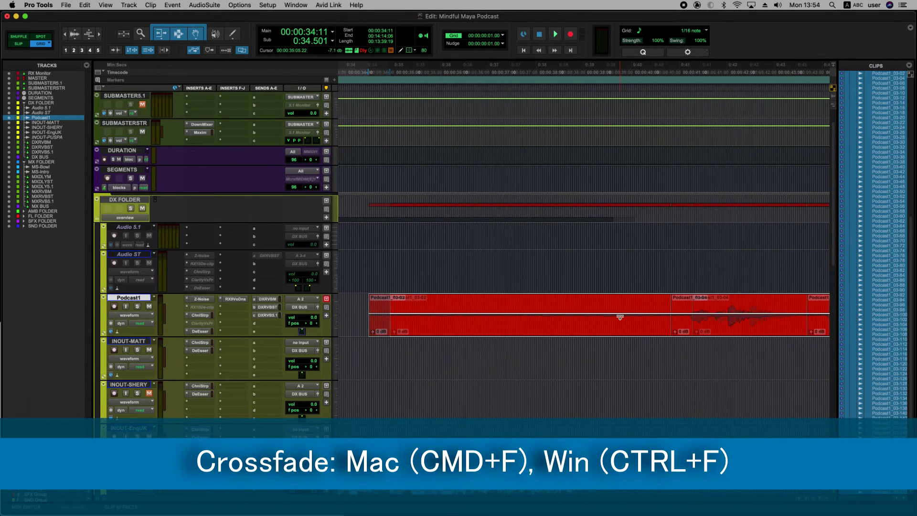
scroll(777, 299, right, 2)
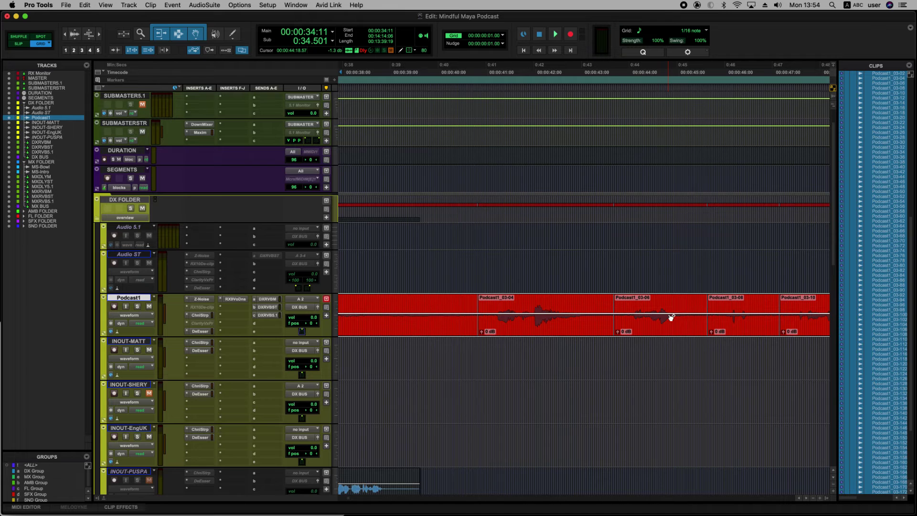
Step: Create batch fades with default settings, then undo them
key(super+f)
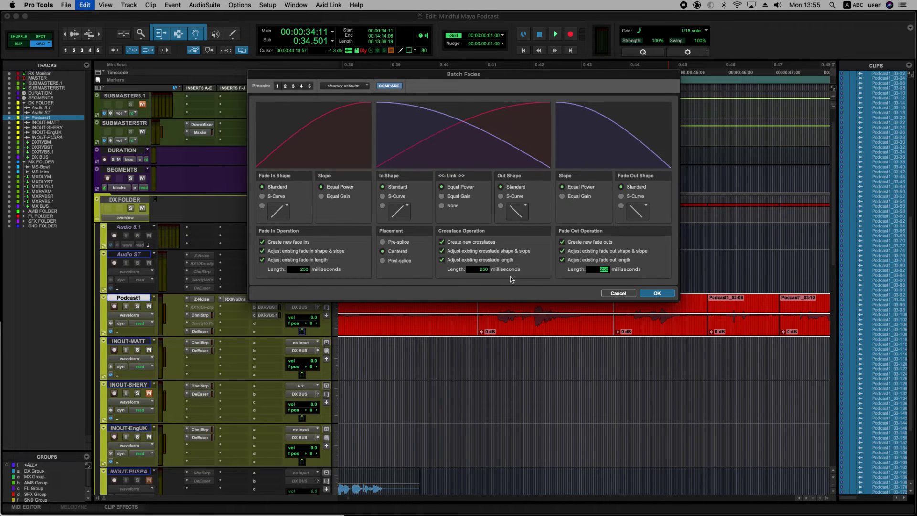
click(657, 293)
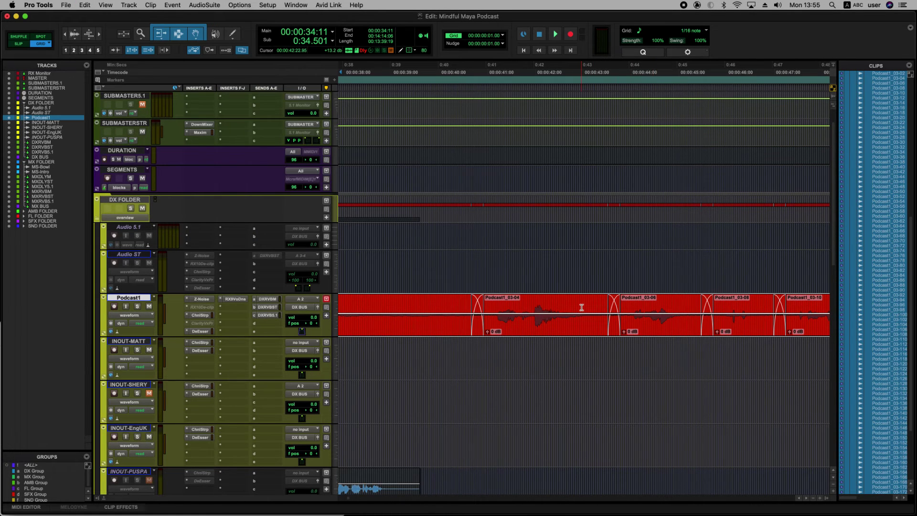
key(super+z)
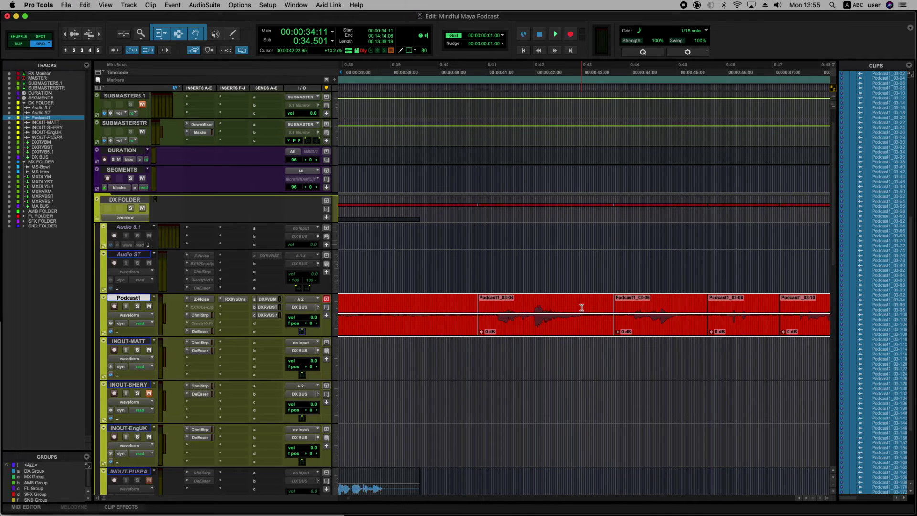
Step: Create batch fades with 400 ms crossfade and fade lengths between the Podcast1 clips
key(super+f)
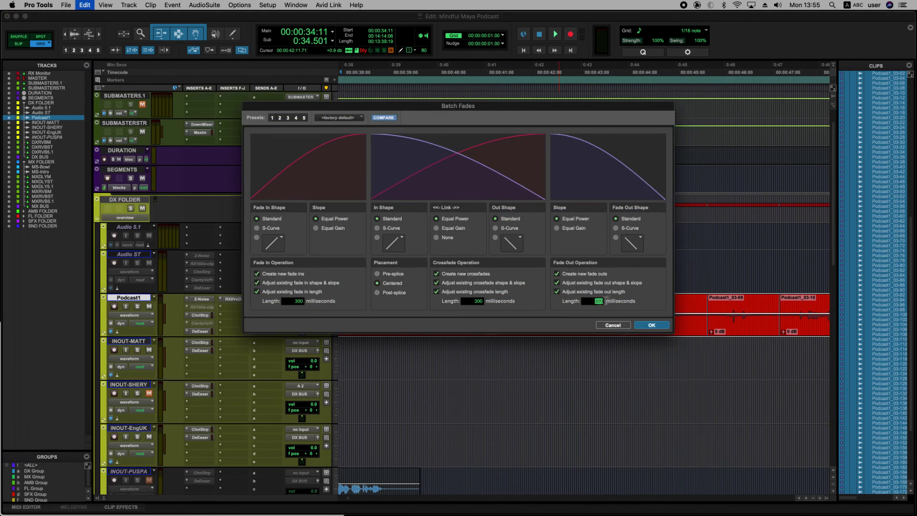
click(591, 304)
text(40)
text(0)
click(479, 300)
text(400)
click(299, 301)
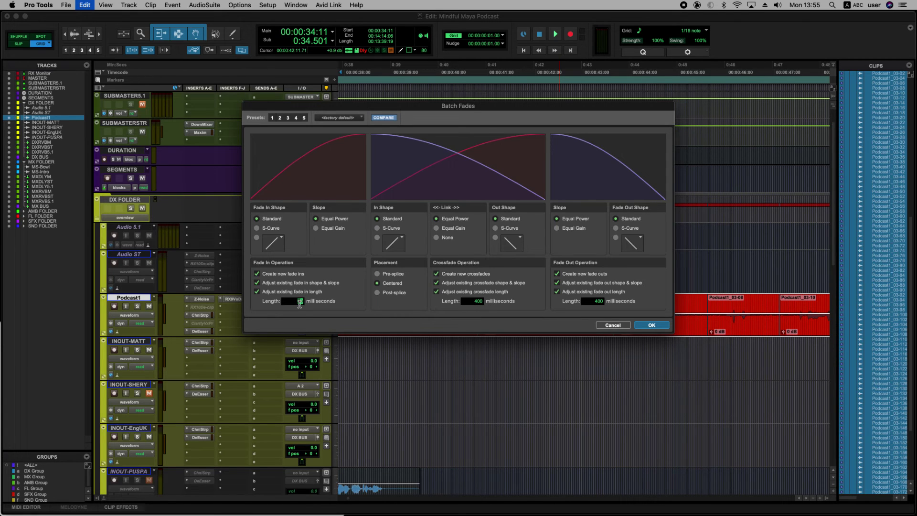
text(400)
click(644, 327)
click(519, 301)
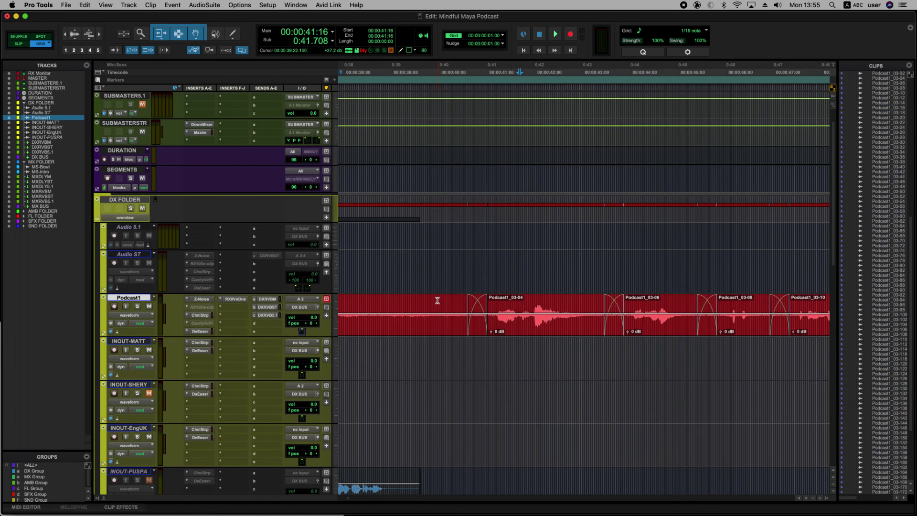
click(437, 300)
key(super+bracketleft)
key(super+bracketleft)
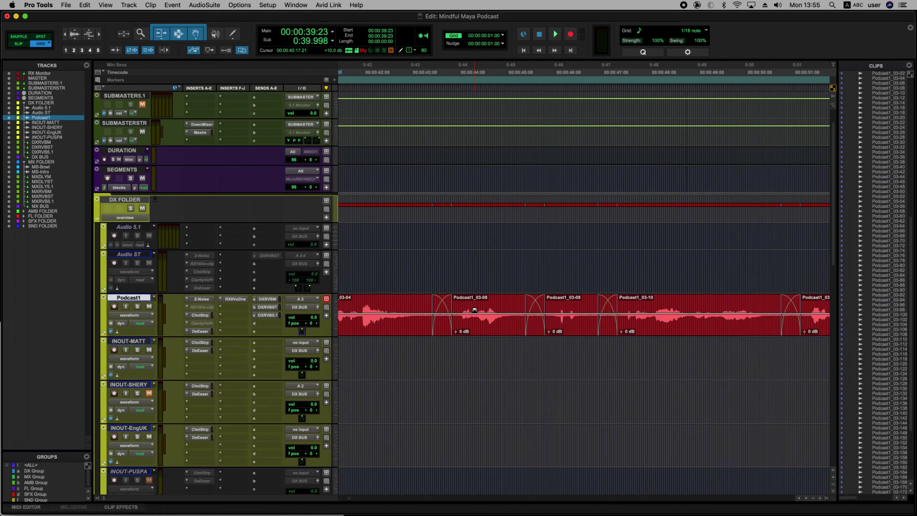
key(super+bracketleft)
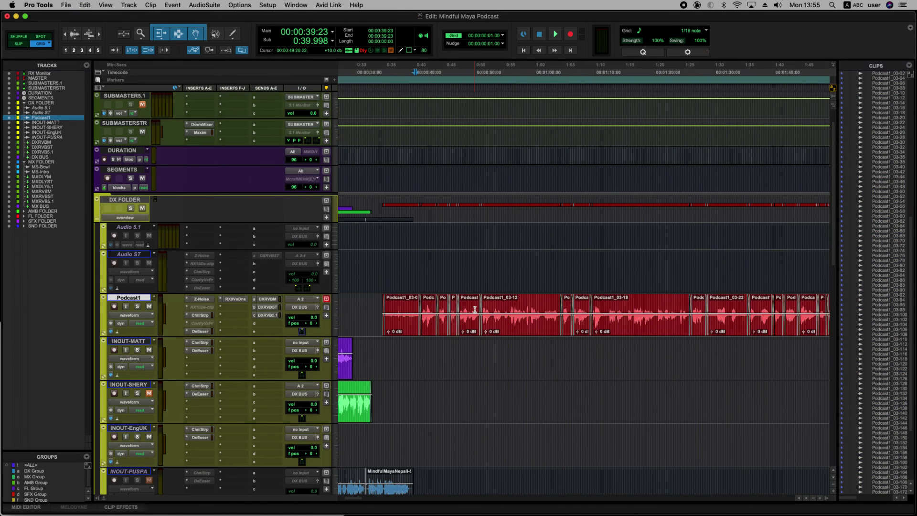
click(409, 311)
key(super+bracketright)
key(super+bracketright)
key(super+bracketright)
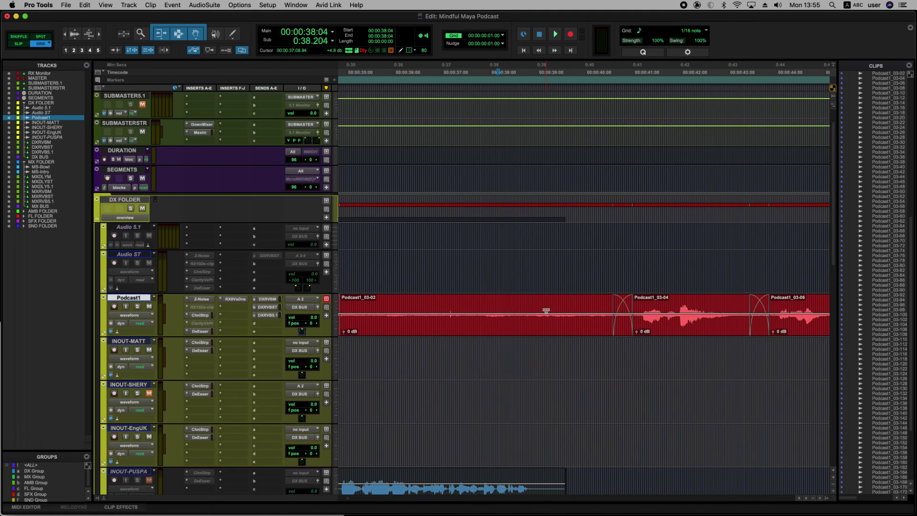
scroll(546, 311, right, 2)
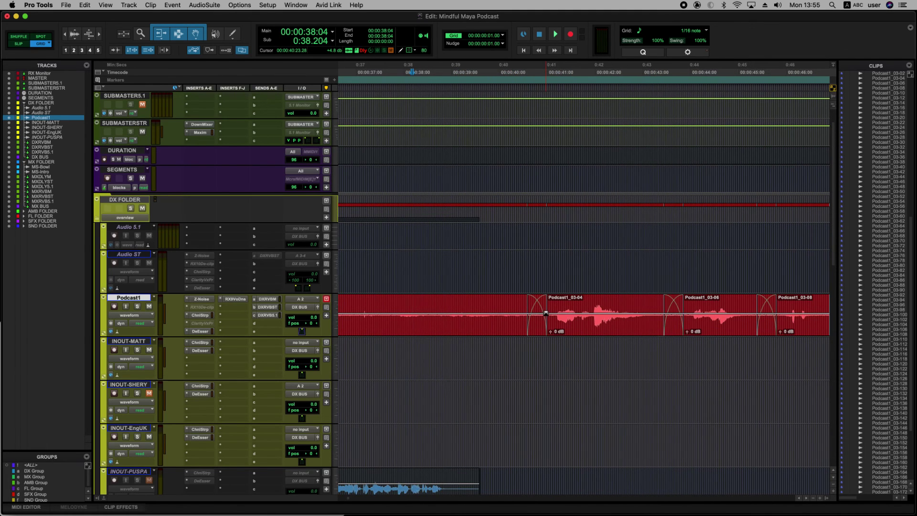
scroll(546, 313, down, 8)
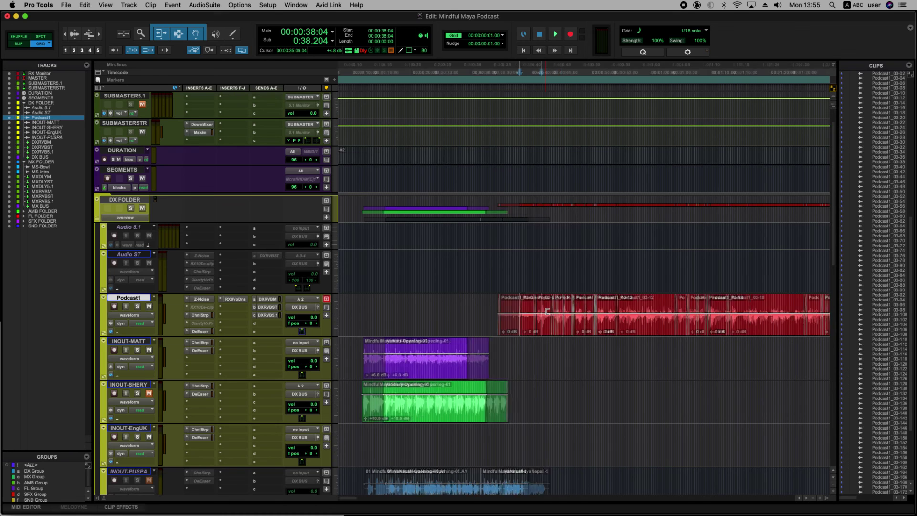
scroll(546, 312, right, 5)
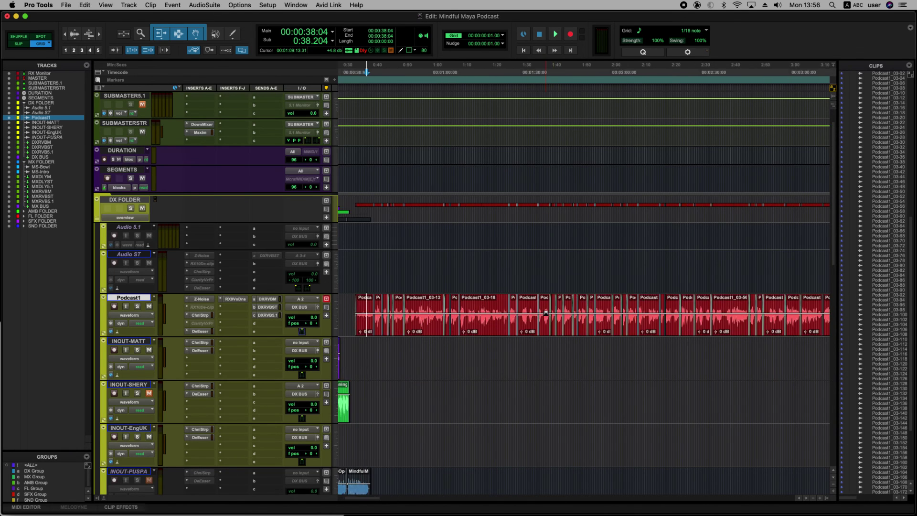